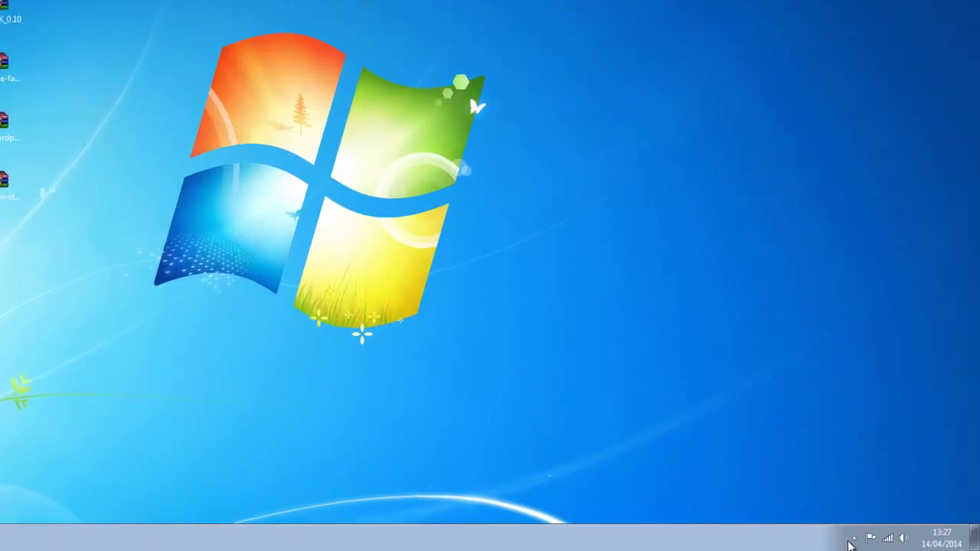
# Step: Reveal the hidden notification-area icons, then dismiss that popup list
pyautogui.click(886, 541)
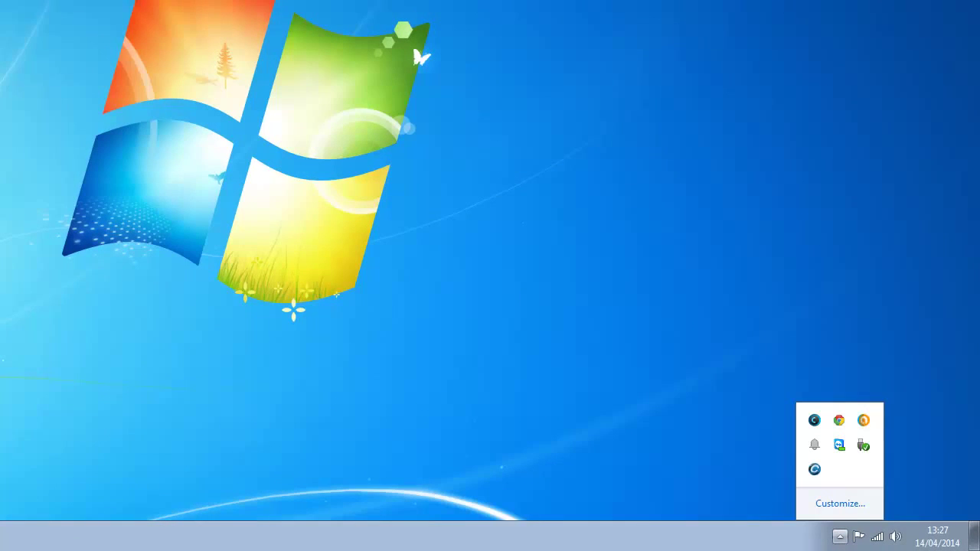
pyautogui.press('Escape')
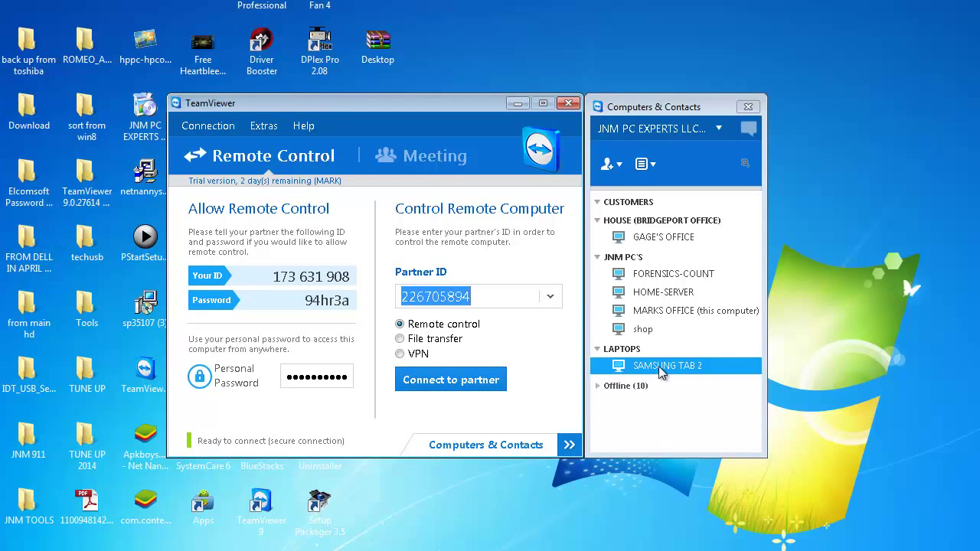
# Step: Check the Partner ID without changing it, then connect to SAMSUNG TAB 2 under Laptops
pyautogui.click(507, 294)
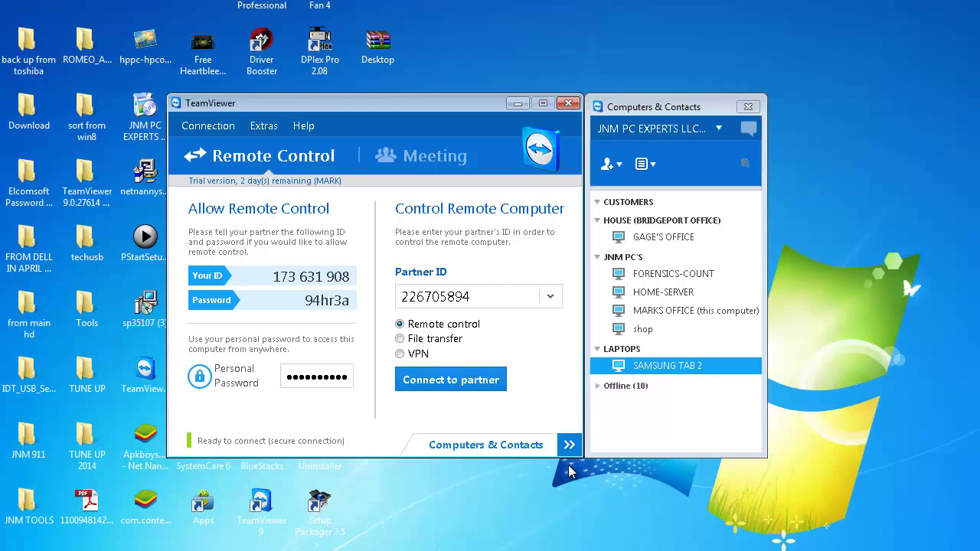
pyautogui.moveTo(476, 297); pyautogui.dragTo(398, 297)
pyautogui.click(495, 297)
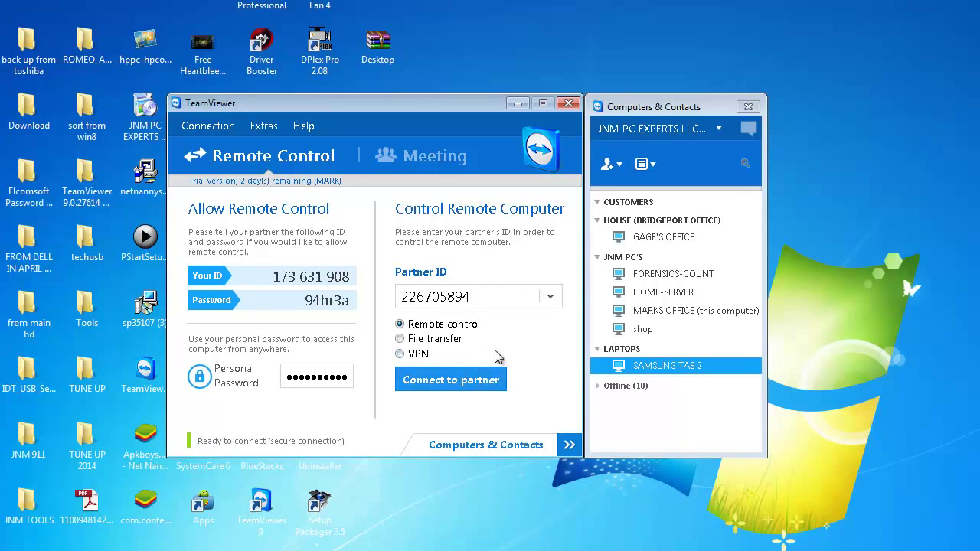
pyautogui.doubleClick(650, 367)
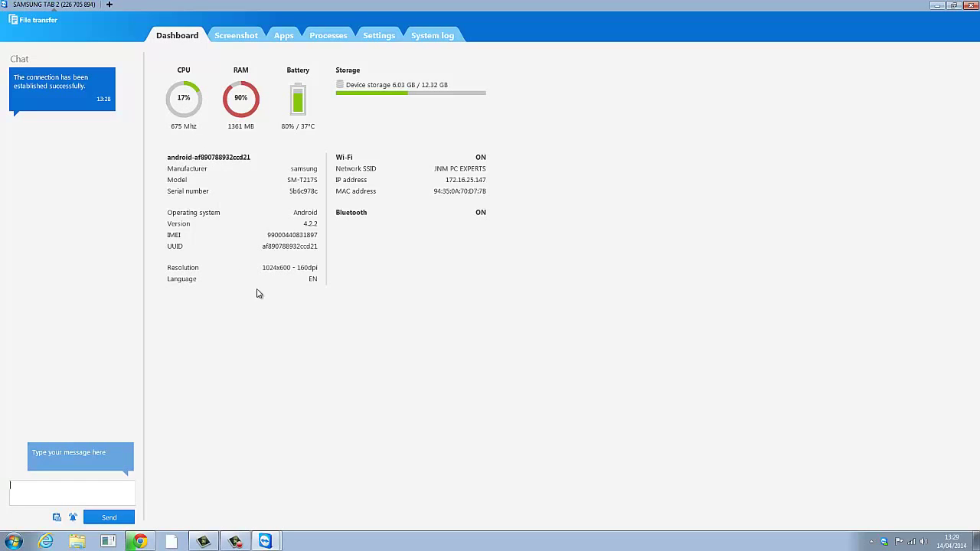
# Step: After viewing the Screenshot page, uninstall AMC Mobile from the tablet's Apps list
pyautogui.click(241, 38)
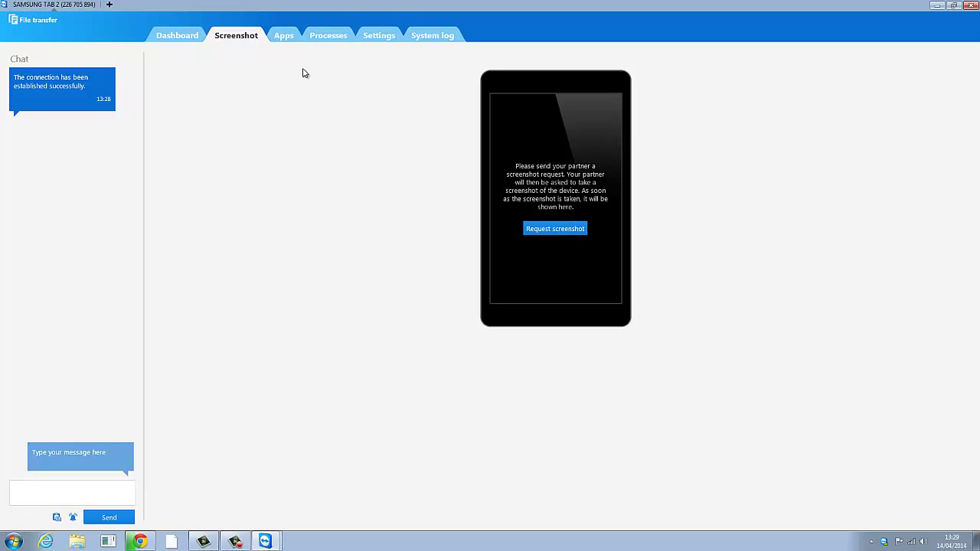
pyautogui.click(280, 37)
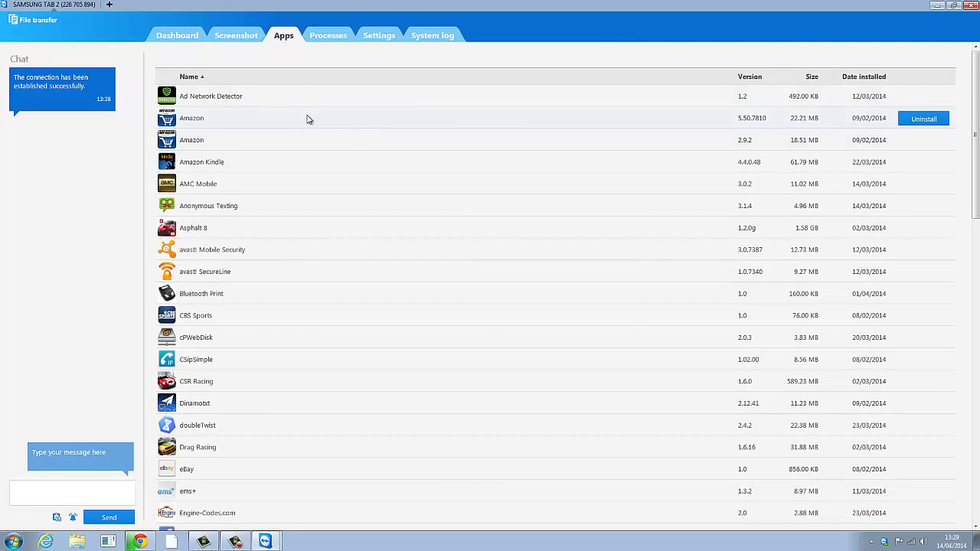
pyautogui.scroll(-2, 311, 224)
pyautogui.scroll(-5, 310, 229)
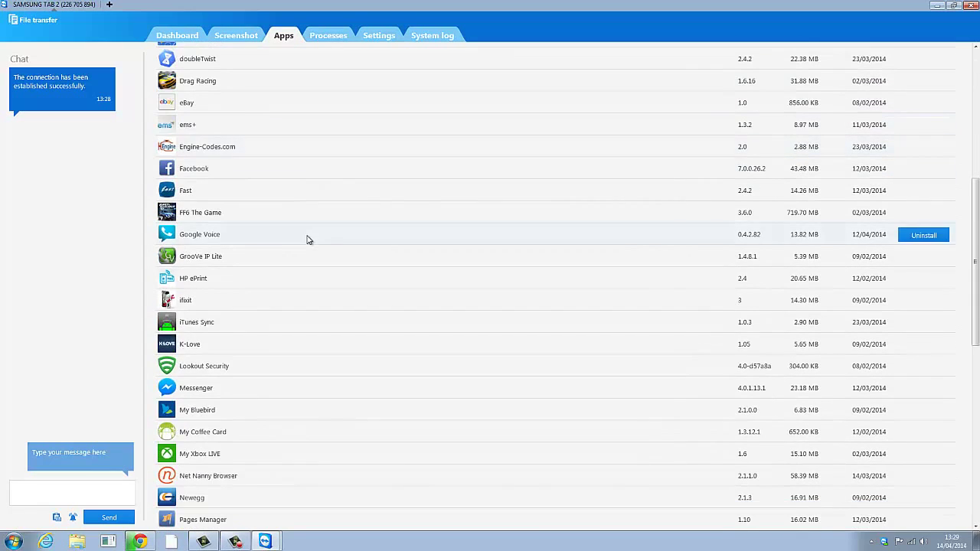
pyautogui.scroll(6, 307, 239)
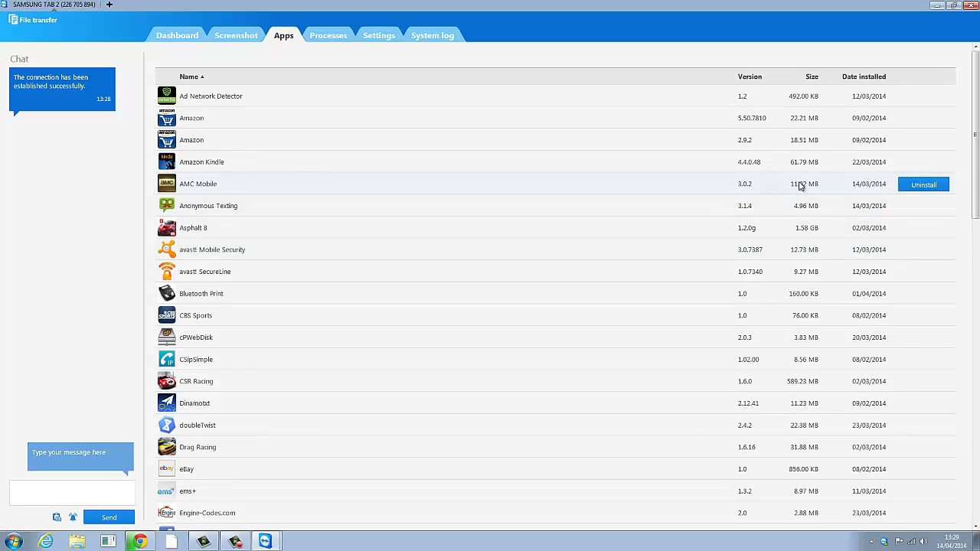
pyautogui.click(915, 188)
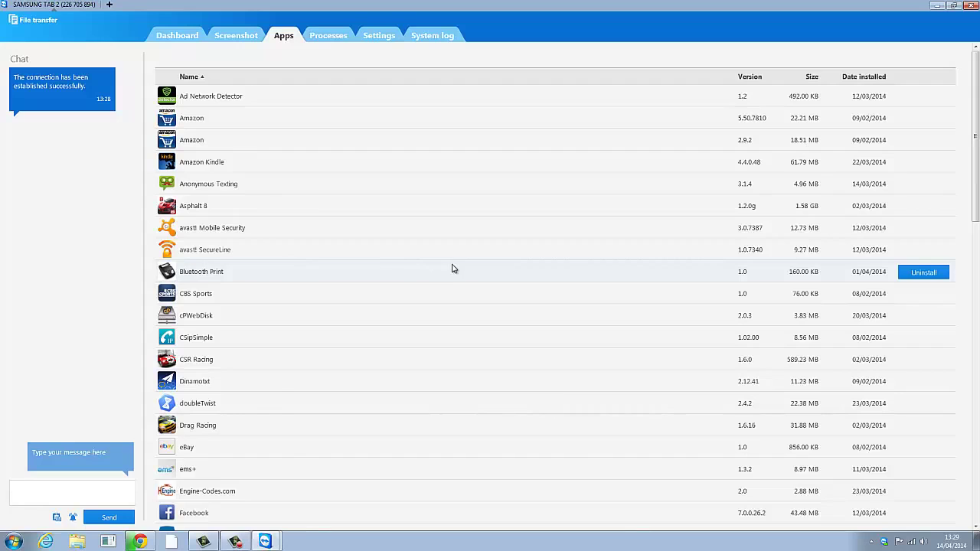
# Step: Scroll through the list of the tablet's running processes
pyautogui.click(326, 38)
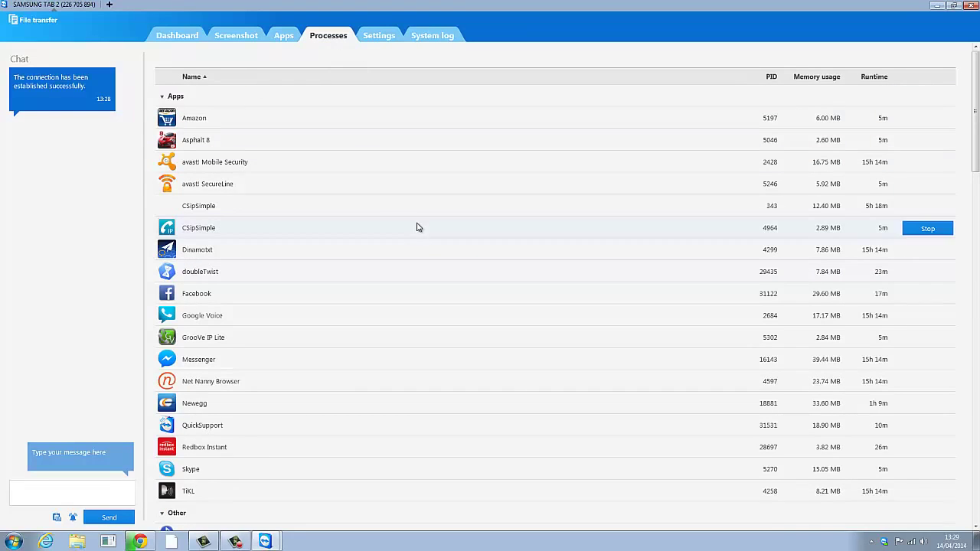
pyautogui.scroll(-10, 509, 312)
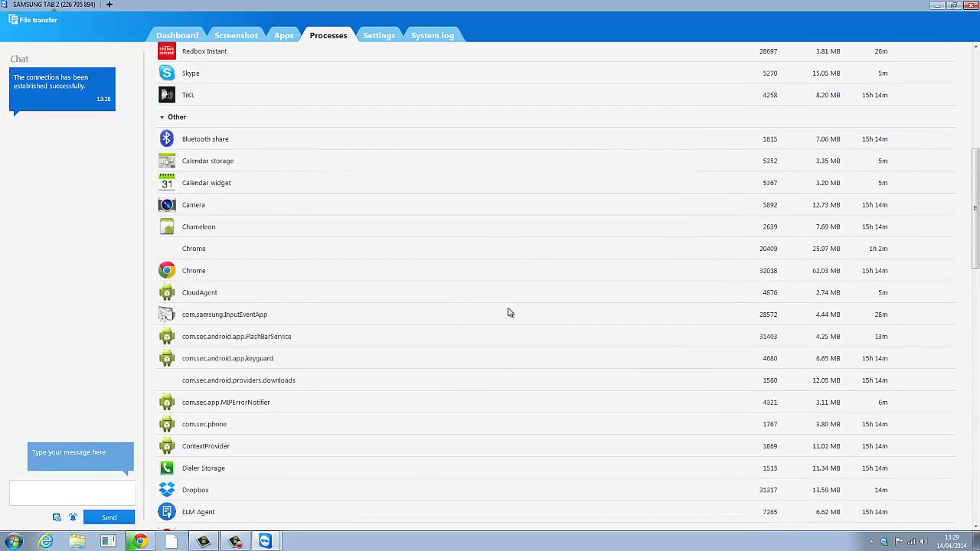
pyautogui.scroll(-5, 497, 333)
pyautogui.scroll(15, 496, 330)
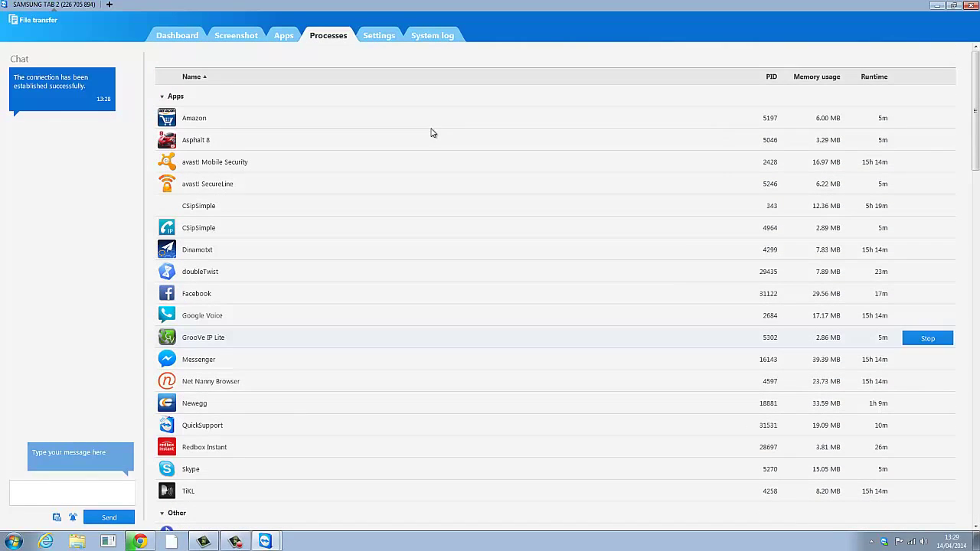
# Step: Check the saved Wi-Fi networks in Settings, then scroll through the System log
pyautogui.click(380, 37)
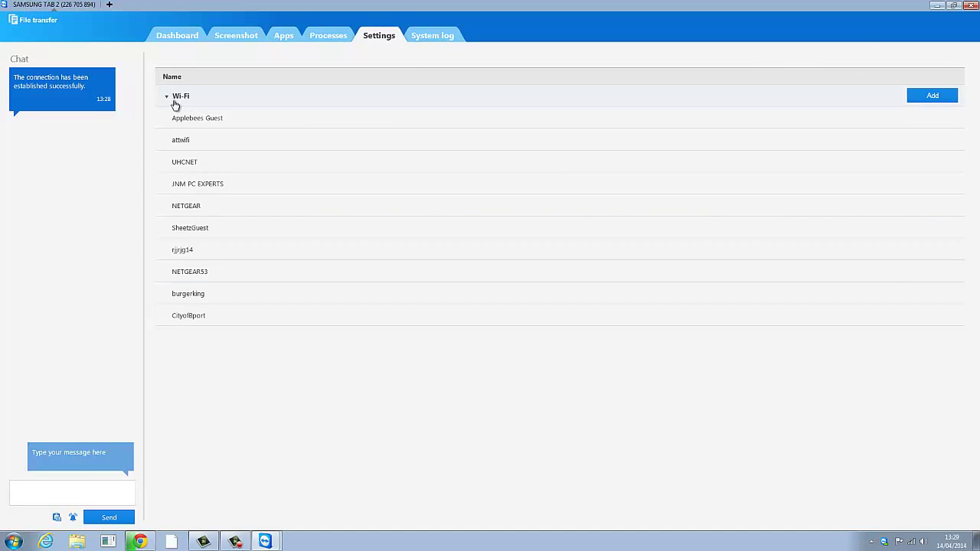
pyautogui.click(434, 40)
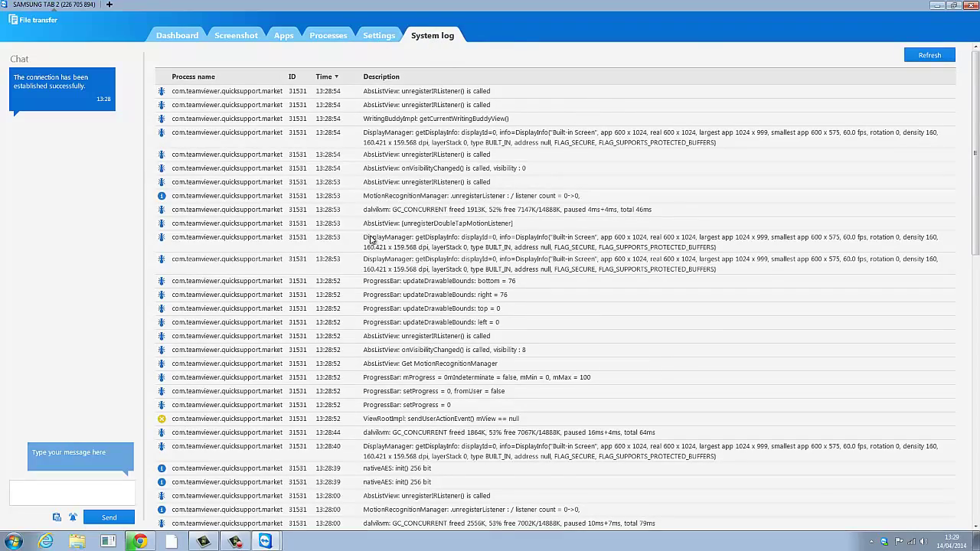
pyautogui.scroll(-15, 371, 239)
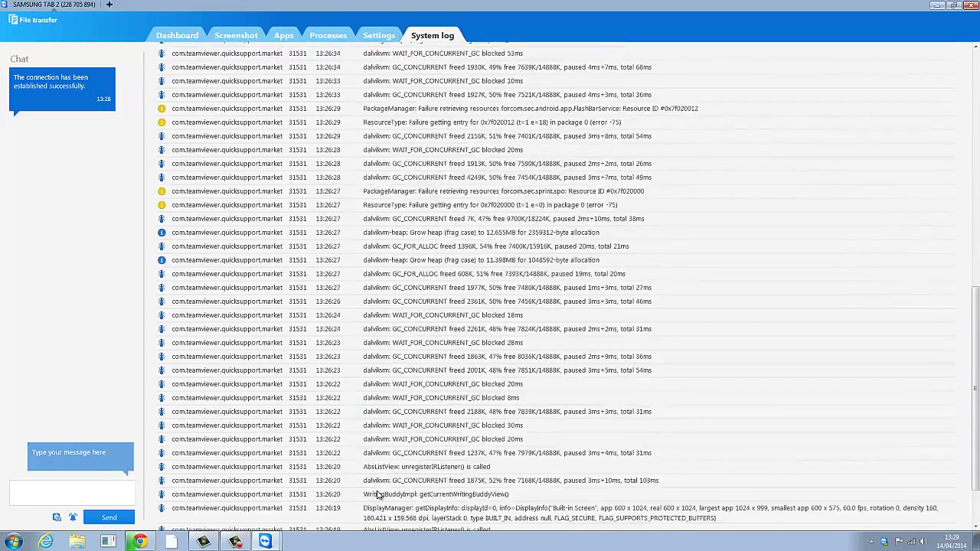
pyautogui.scroll(10, 378, 495)
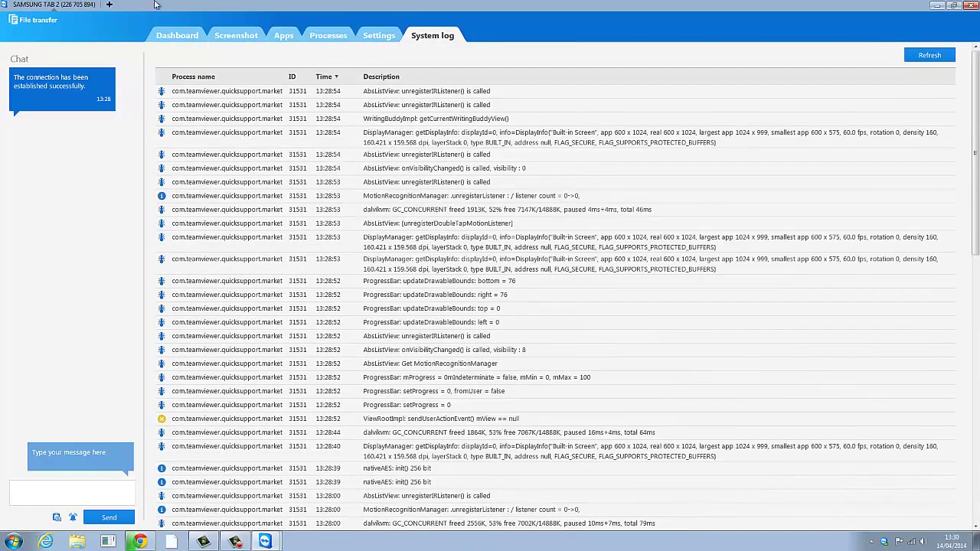
# Step: In File transfer, select the 232.97 kB Word document in My Documents and open the tablet's Documents folder
pyautogui.click(31, 24)
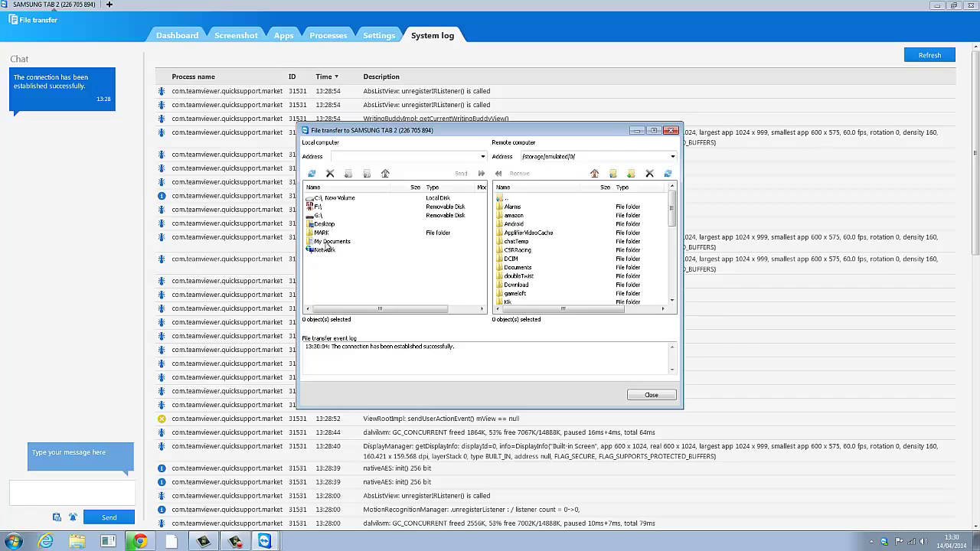
pyautogui.doubleClick(327, 242)
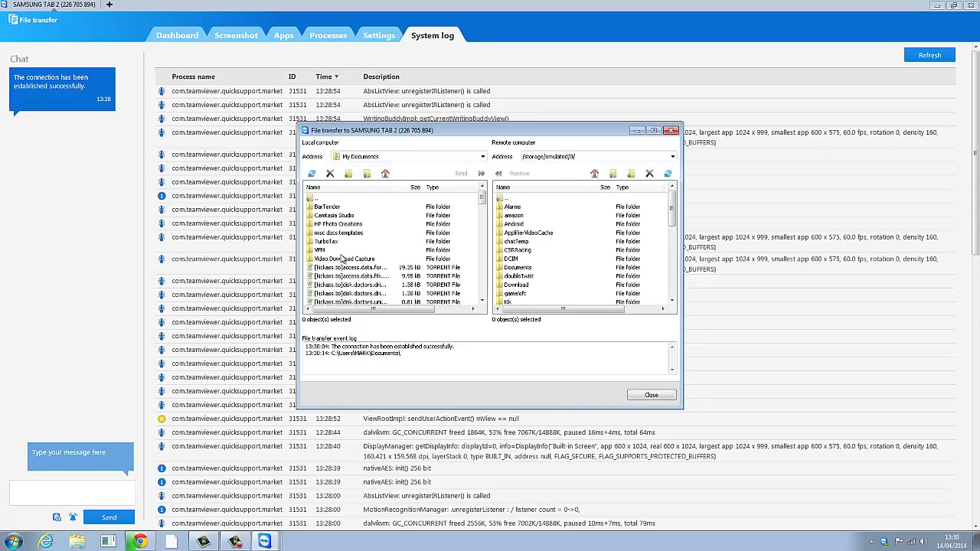
pyautogui.scroll(-3, 344, 260)
pyautogui.scroll(-3, 349, 263)
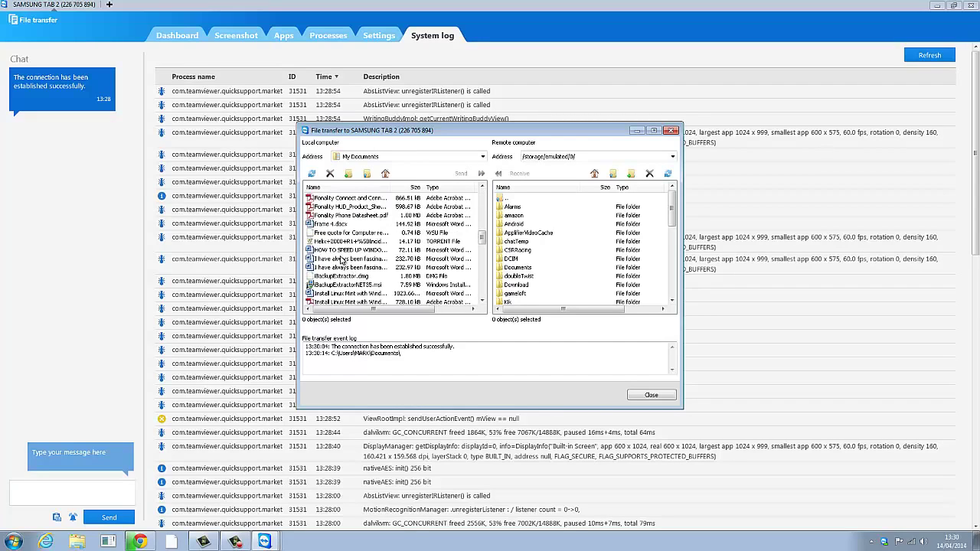
pyautogui.scroll(-3, 342, 260)
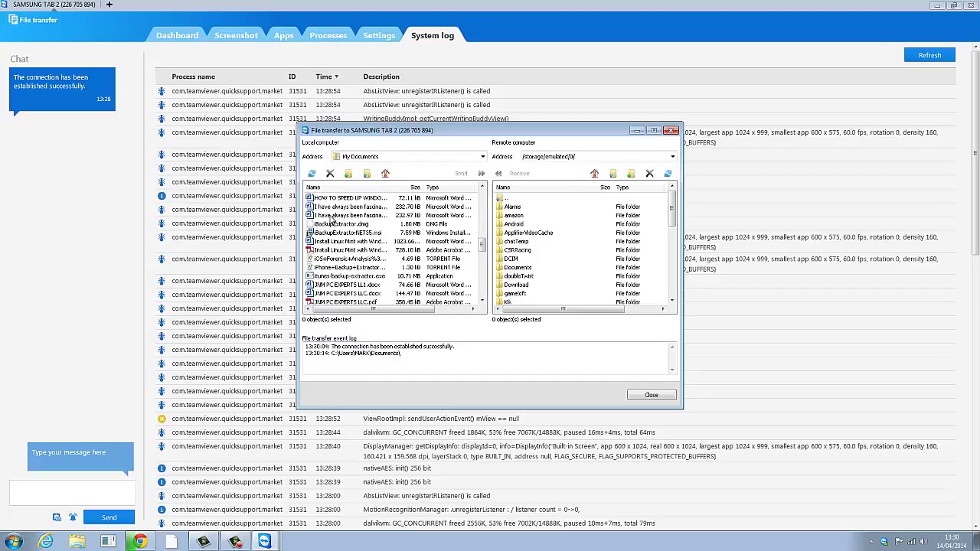
pyautogui.click(333, 216)
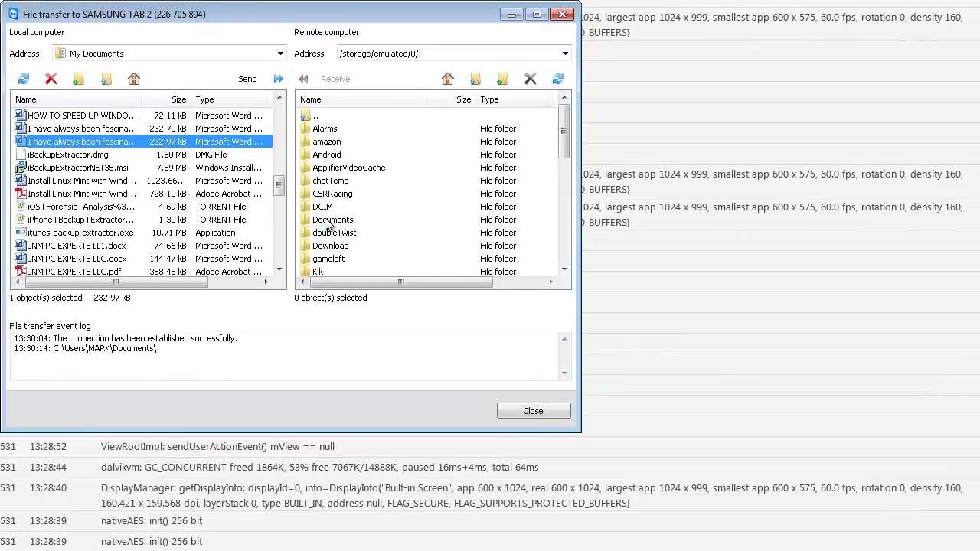
pyautogui.doubleClick(405, 240)
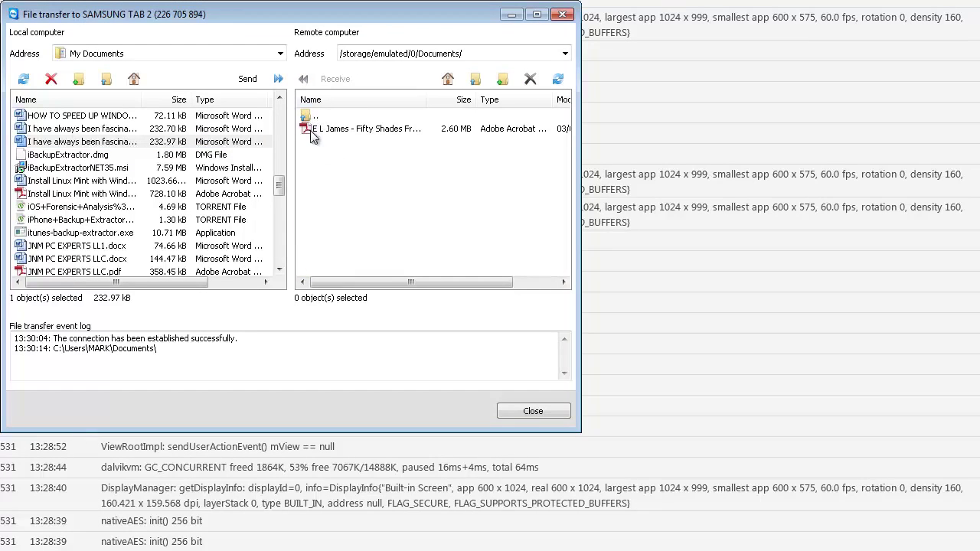
# Step: Send the Word document to the tablet's Documents folder and close the transfer window
pyautogui.click(99, 141)
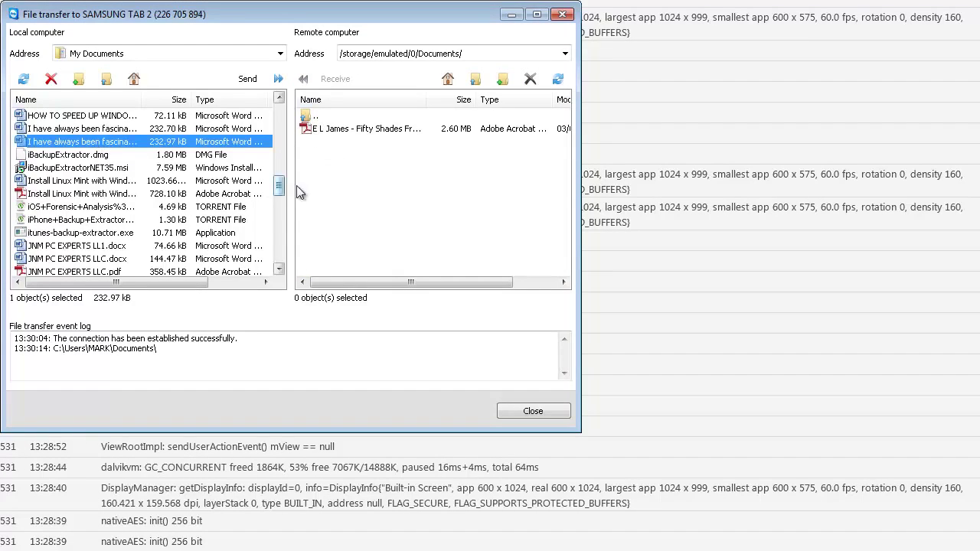
pyautogui.click(280, 81)
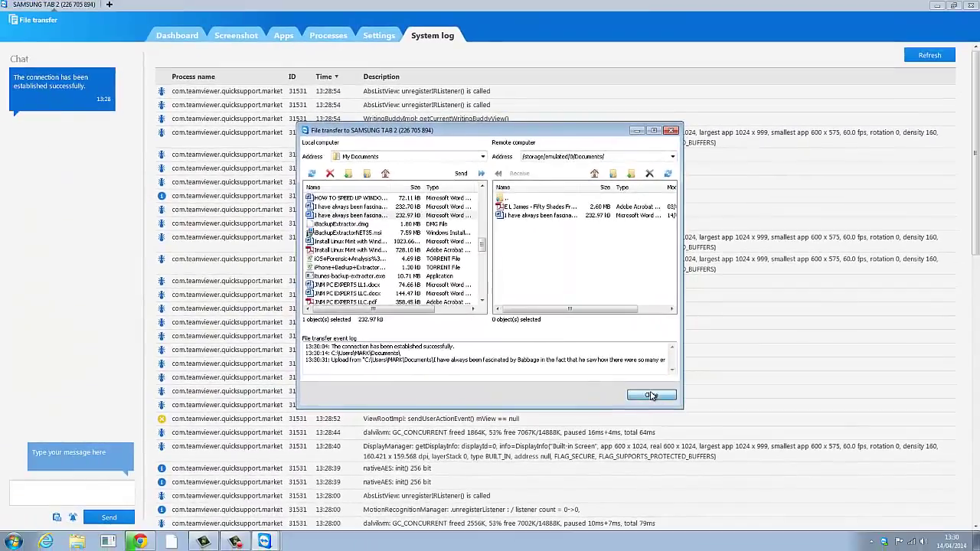
pyautogui.click(540, 410)
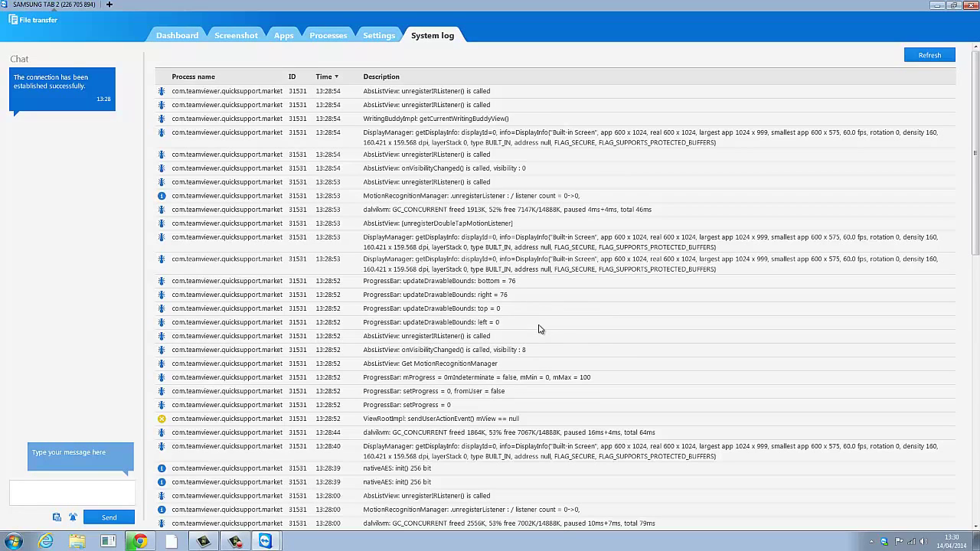
# Step: Switch back to the Dashboard showing CPU 11%, RAM 90% and battery 79%
pyautogui.click(174, 40)
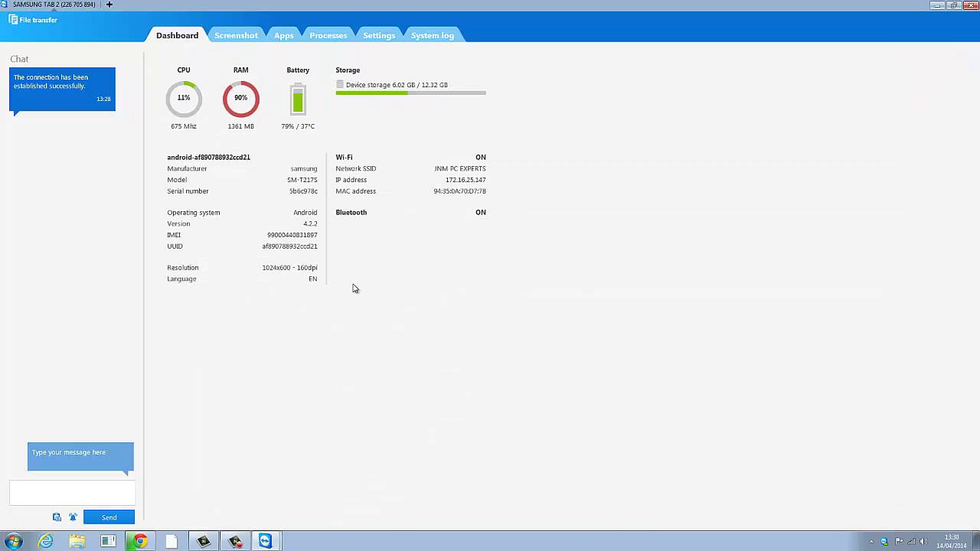